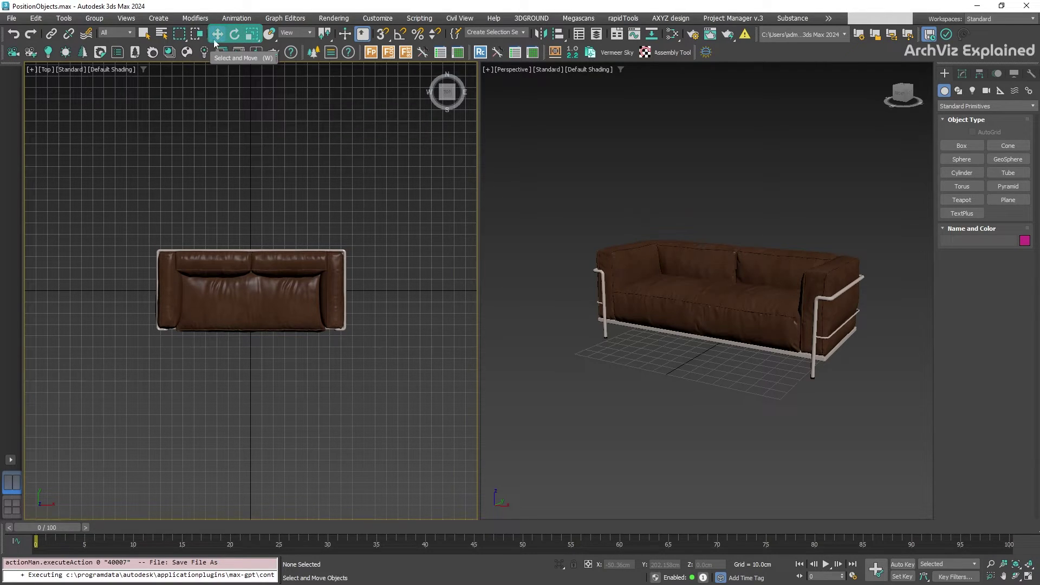
Step: Cycle through the rotate and scale tools, then return to the move tool with W
left_click(234, 36)
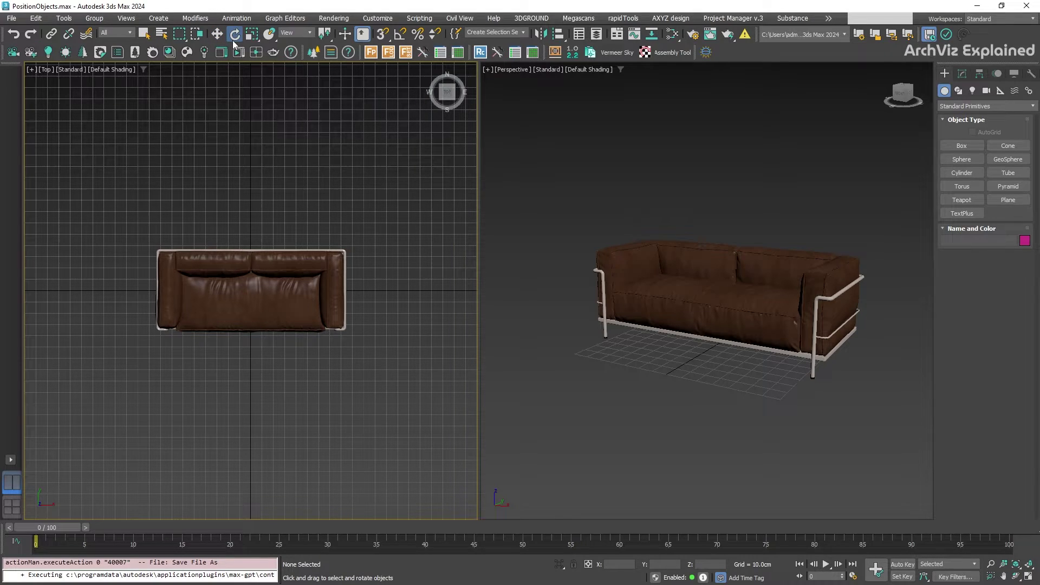
left_click(252, 34)
key("w")
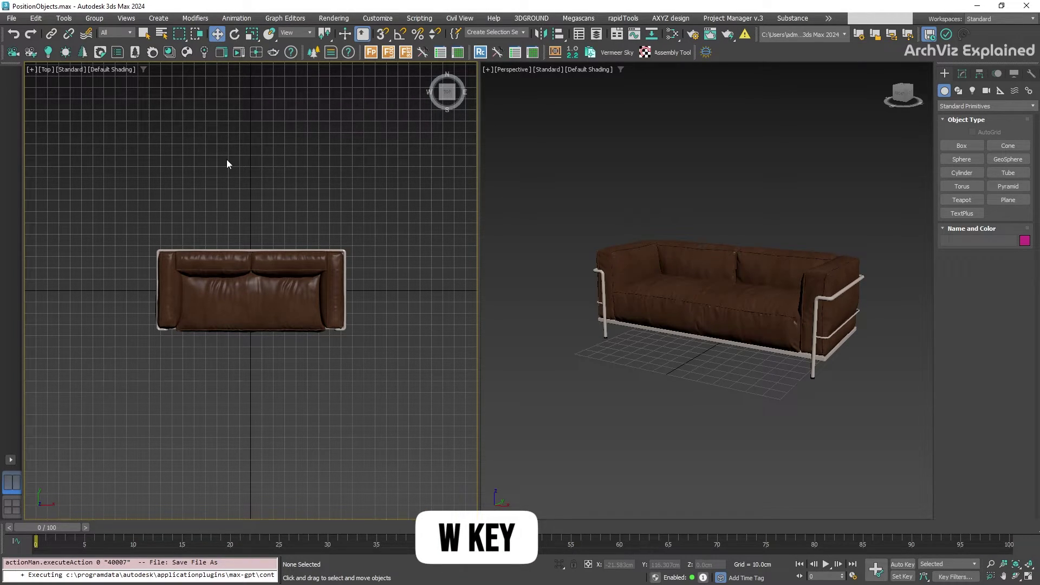
Step: Move the sofa along X, Z and the XY plane, undoing one move, so it rests near grid centre
left_click(700, 280)
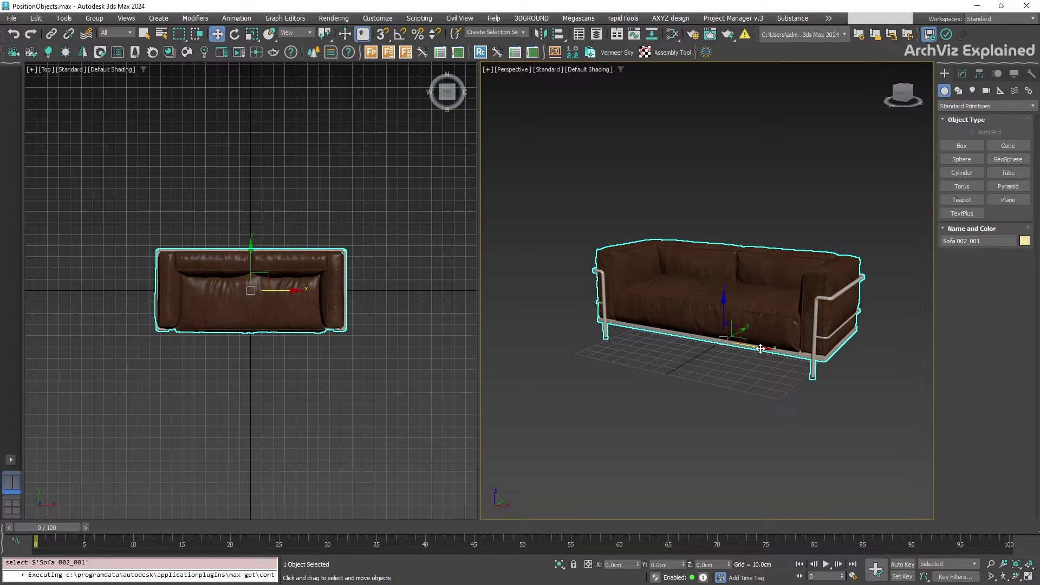
left_click_drag(761, 349, 789, 395)
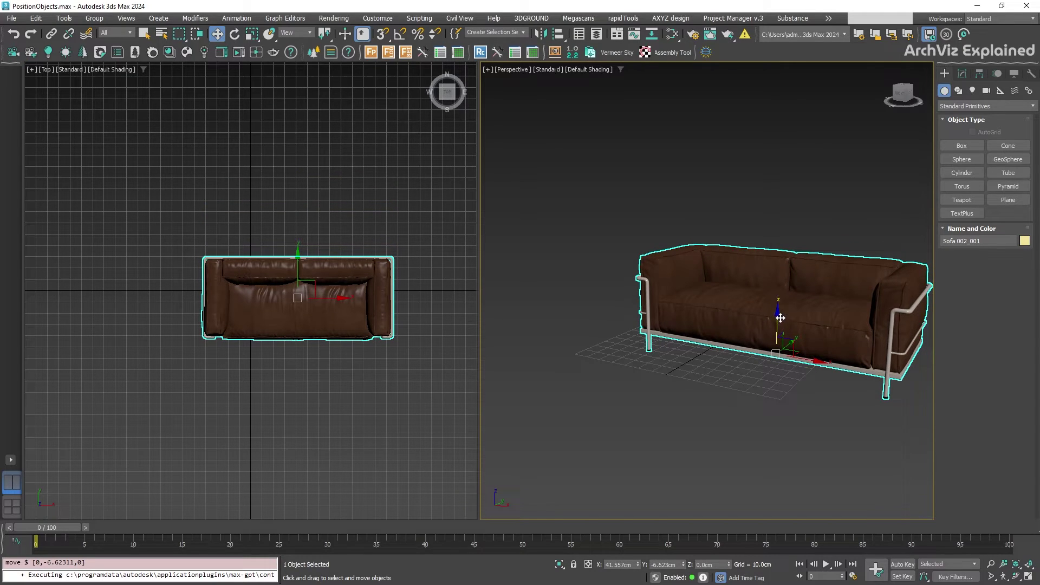
left_click_drag(781, 317, 817, 339)
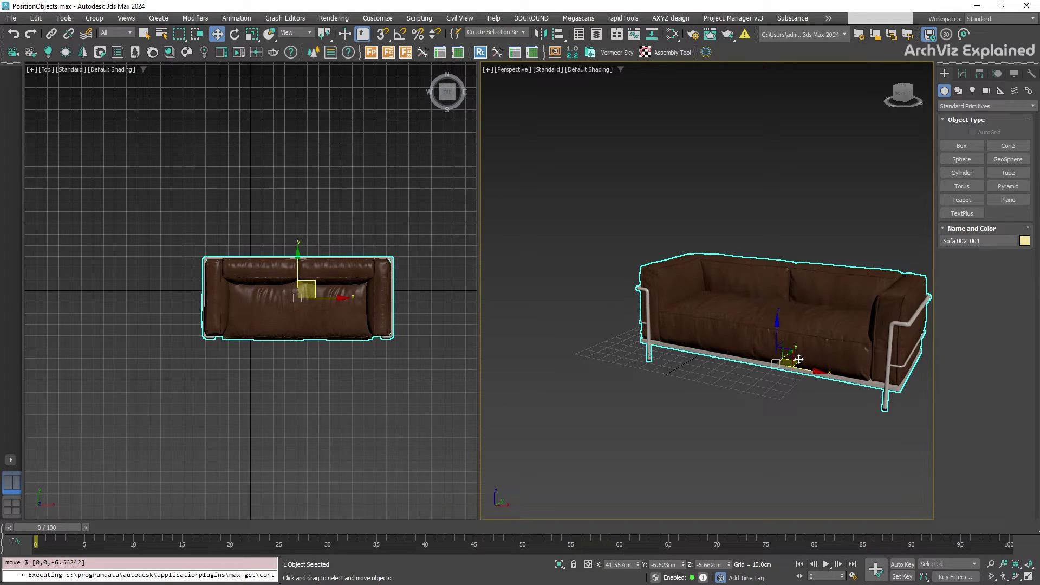
left_click_drag(800, 359, 749, 306)
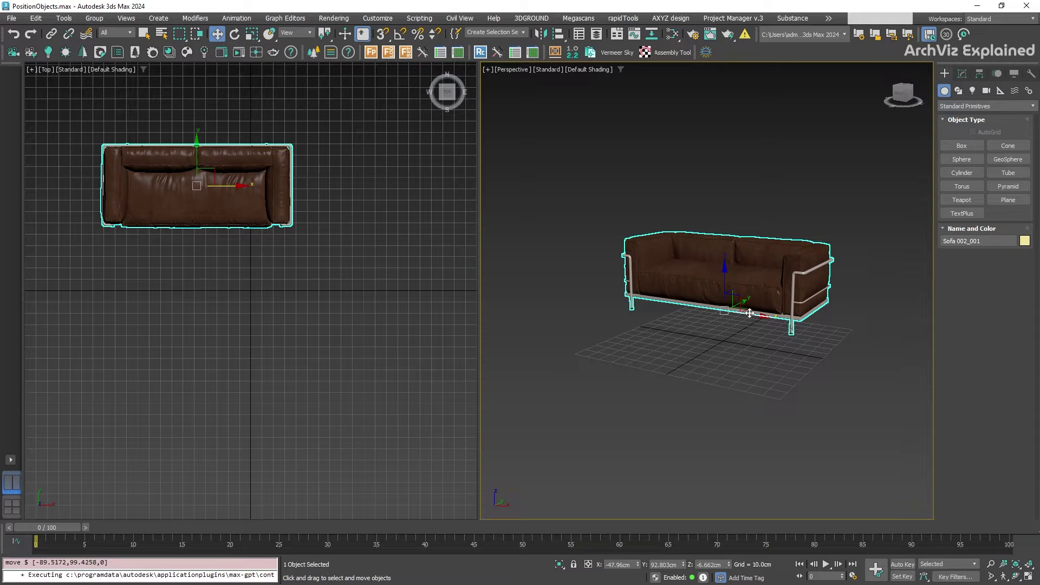
key("ctrl+z")
left_click_drag(794, 355, 742, 375)
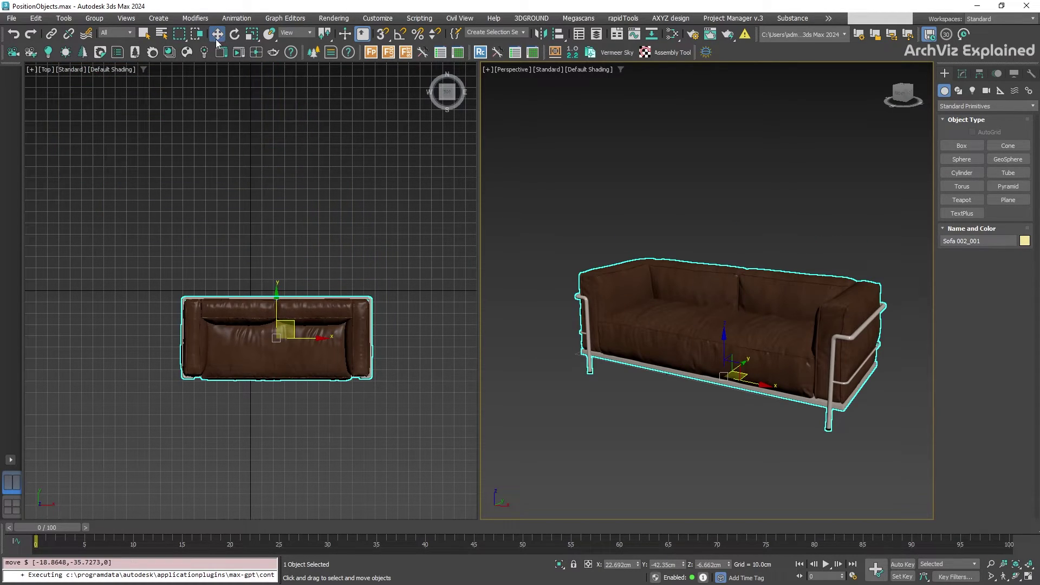
Step: Rotate the sofa about Y, X and Z and freely, then undo back to upright
key("e")
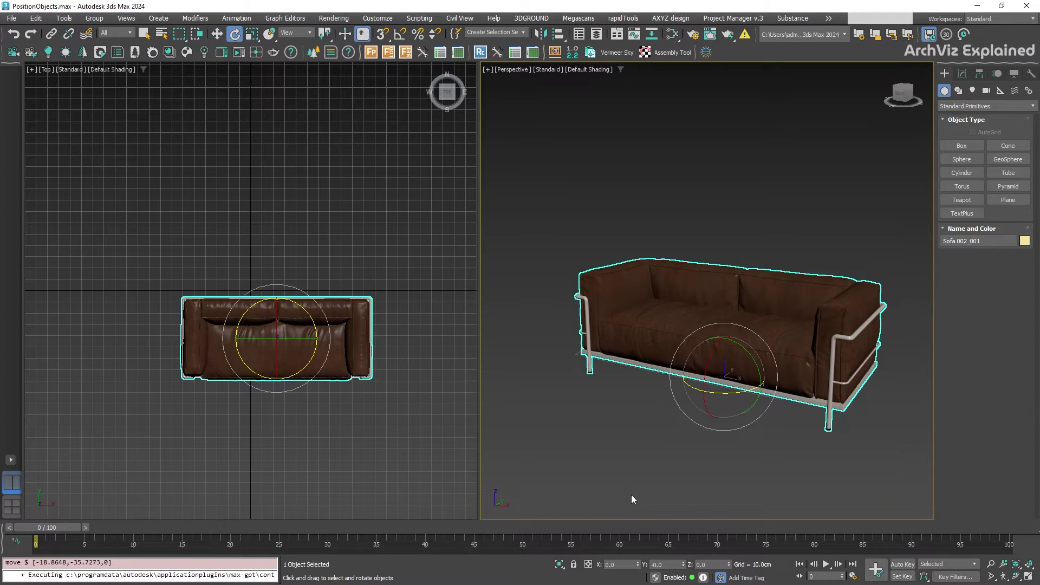
left_click_drag(753, 361, 746, 317)
left_click_drag(720, 353, 745, 331)
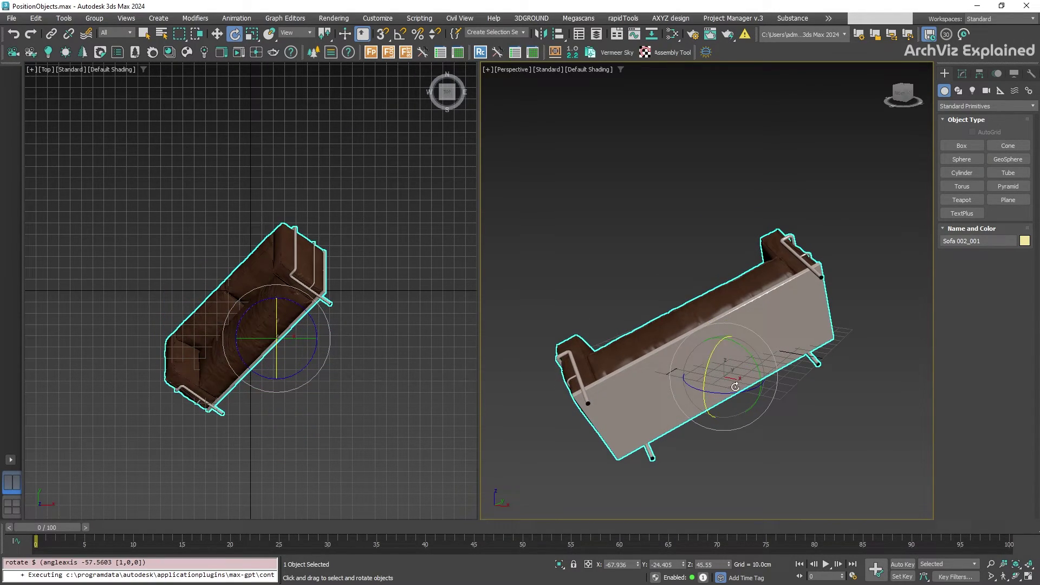
left_click_drag(736, 387, 872, 358)
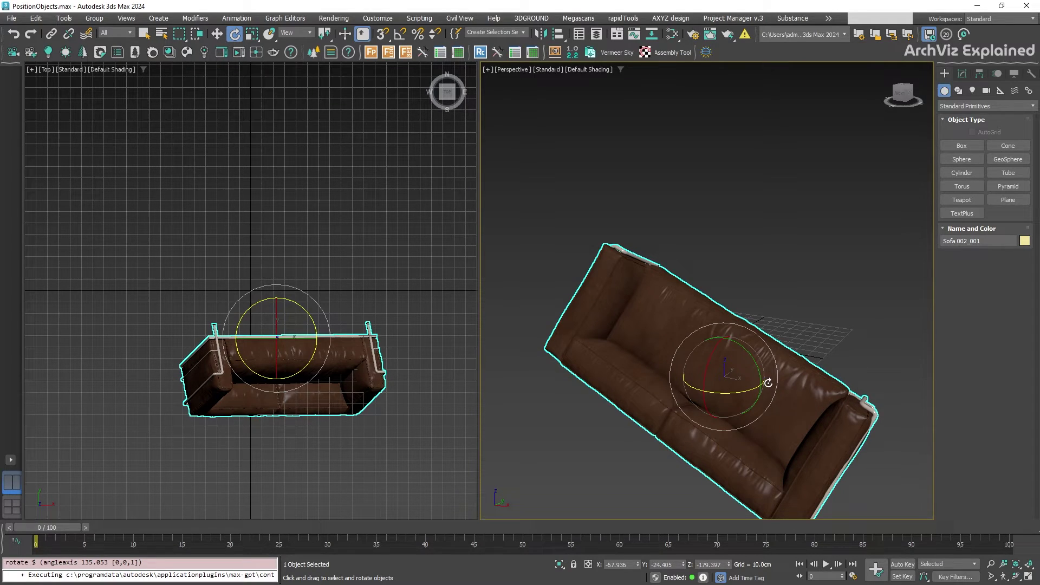
mouse_move(728, 374)
left_mouse_down()
mouse_move(737, 379)
mouse_move(773, 330)
mouse_move(754, 395)
mouse_move(699, 382)
mouse_move(712, 365)
left_mouse_up()
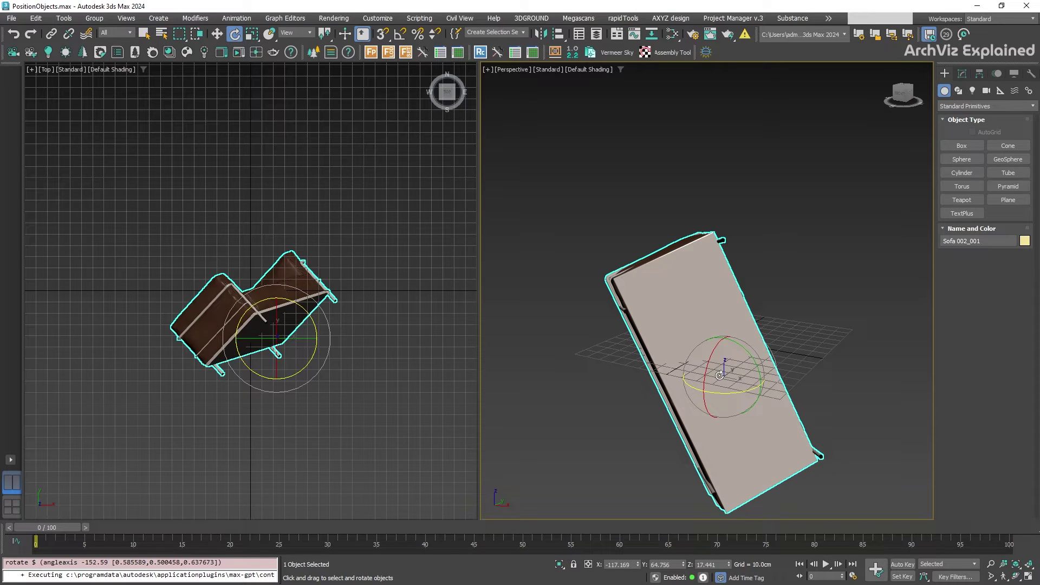
key("ctrl+z")
key("ctrl+z")
key("ctrl+z")
key("ctrl+z")
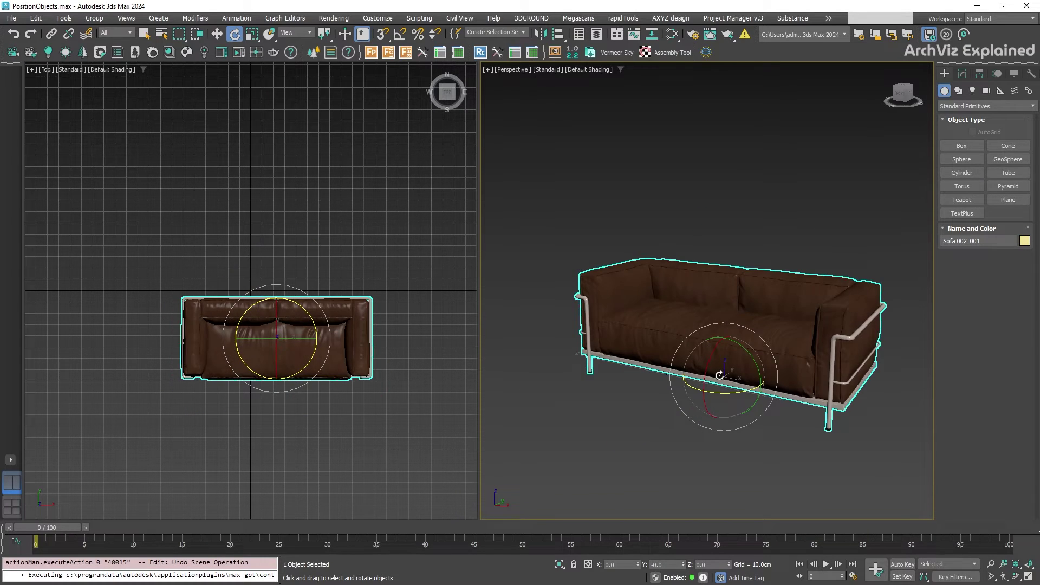
key("ctrl+z")
key("ctrl+z")
key("ctrl+z")
key("ctrl+z")
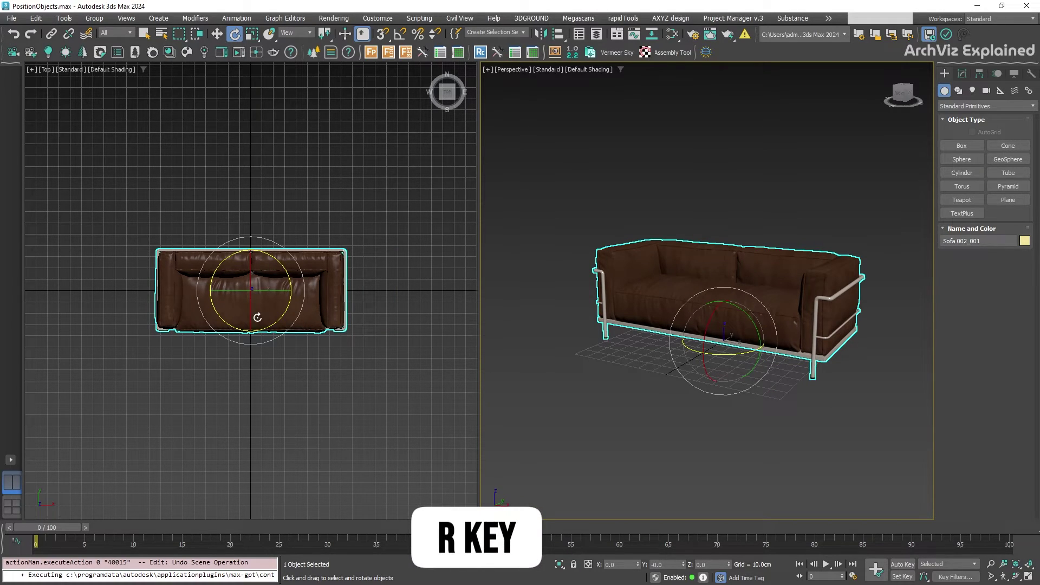
Step: Shrink the sofa evenly with Select and Uniform Scale
left_click(252, 36)
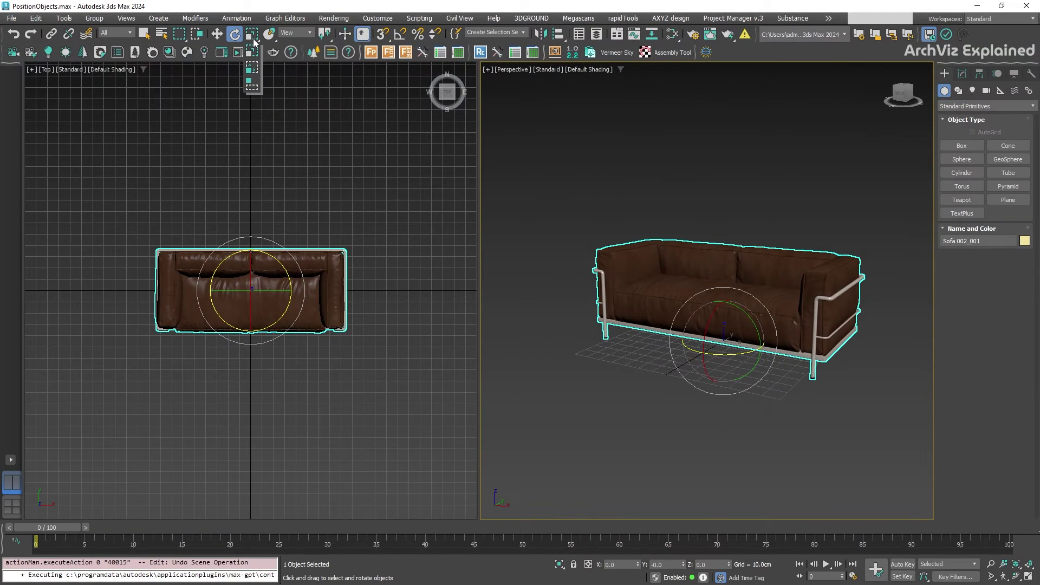
left_click(257, 56)
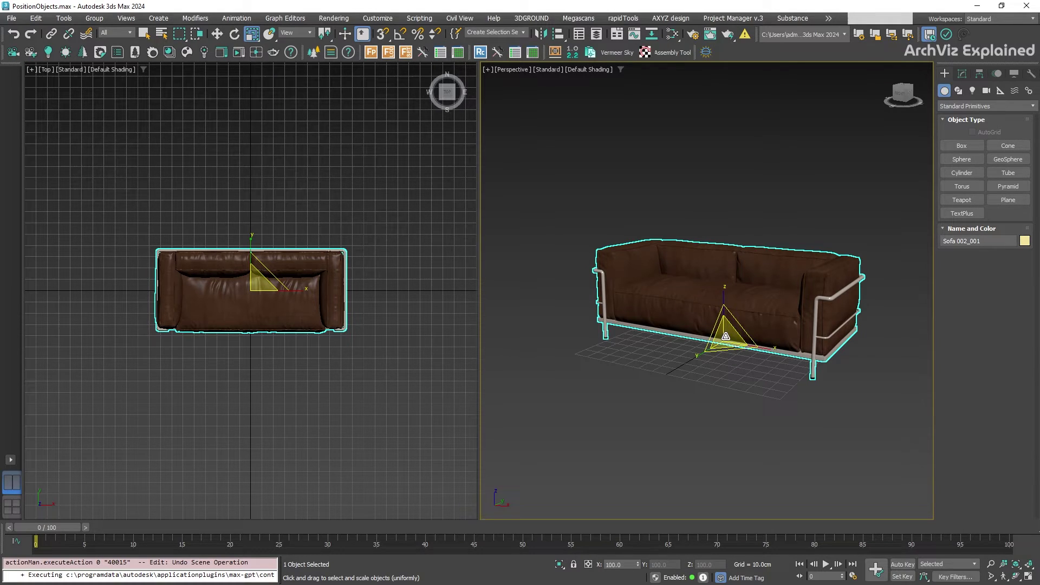
left_click_drag(726, 330, 749, 381)
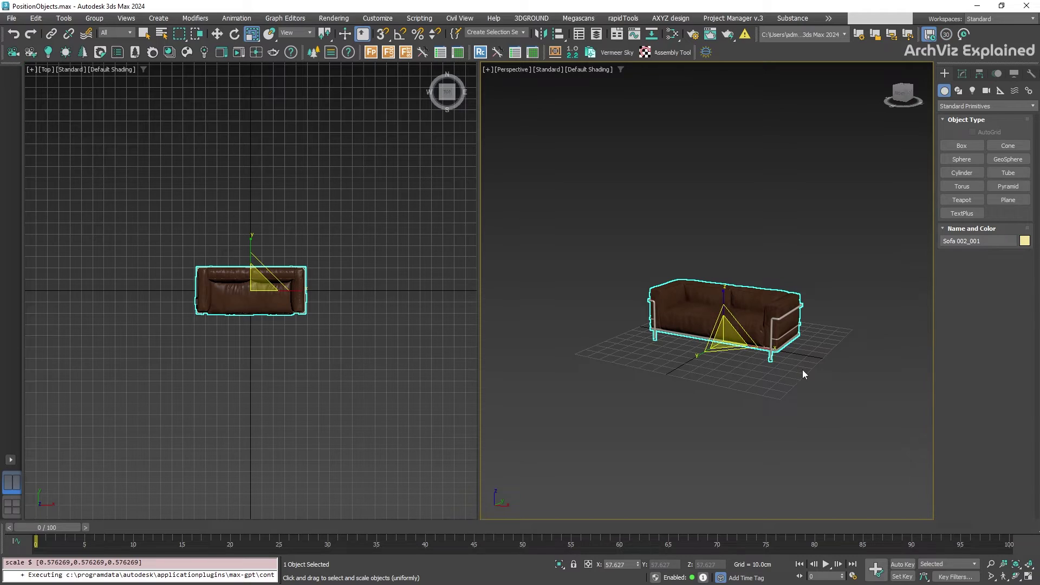
Step: With non-uniform scale, try a lengthwise stretch, undo it, then scale only width and depth
key("r")
left_click_drag(769, 348, 835, 363)
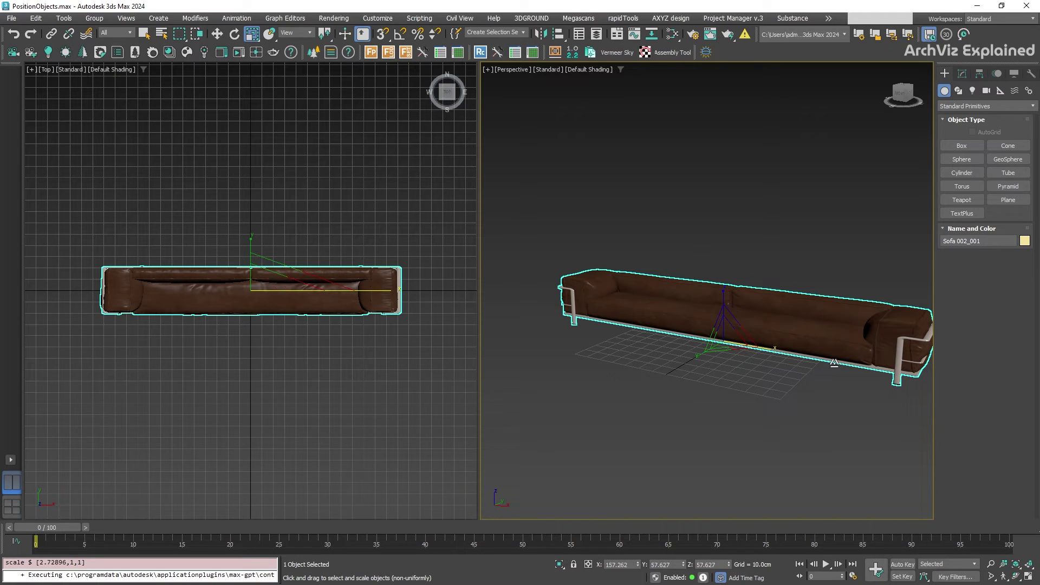
key("r")
key("ctrl+z")
key("r")
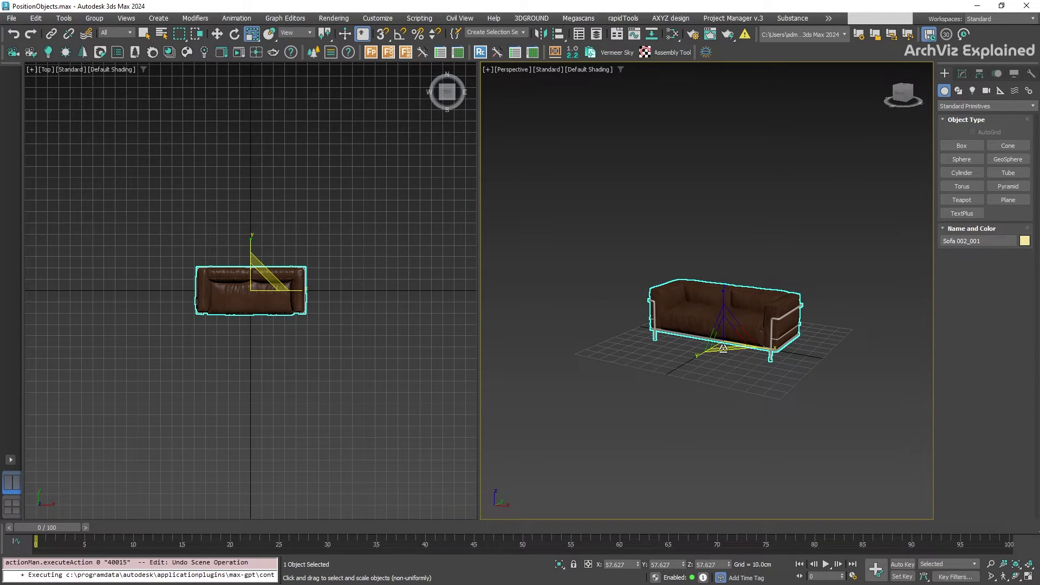
left_click_drag(729, 355, 739, 379)
Step: Scale the sofa uniformly to 120%, then 150%, through the status-bar scale field
key("r")
key("r")
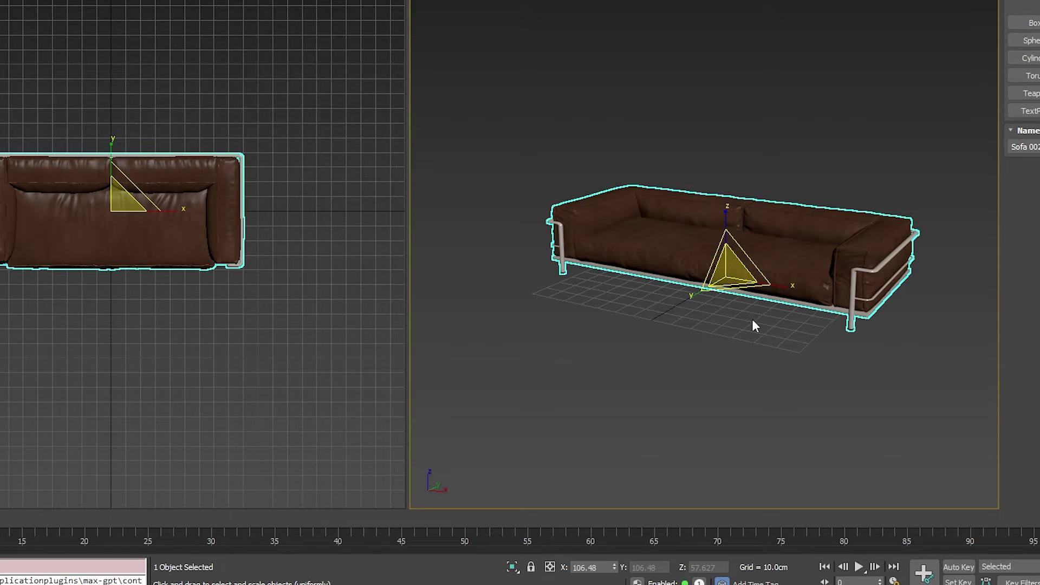
double_click(606, 566)
type("120")
key("Return")
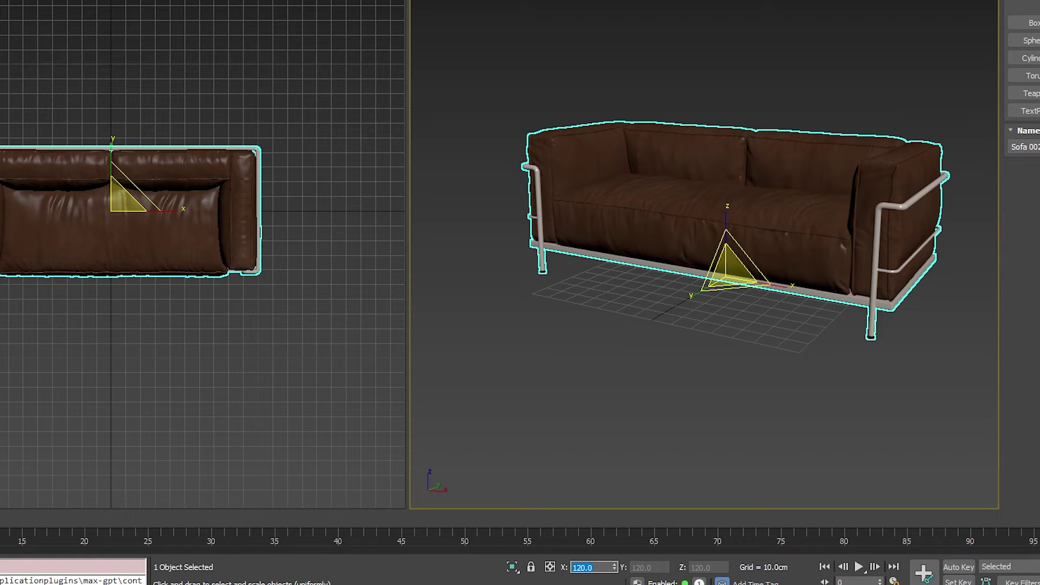
type("150")
key("Return")
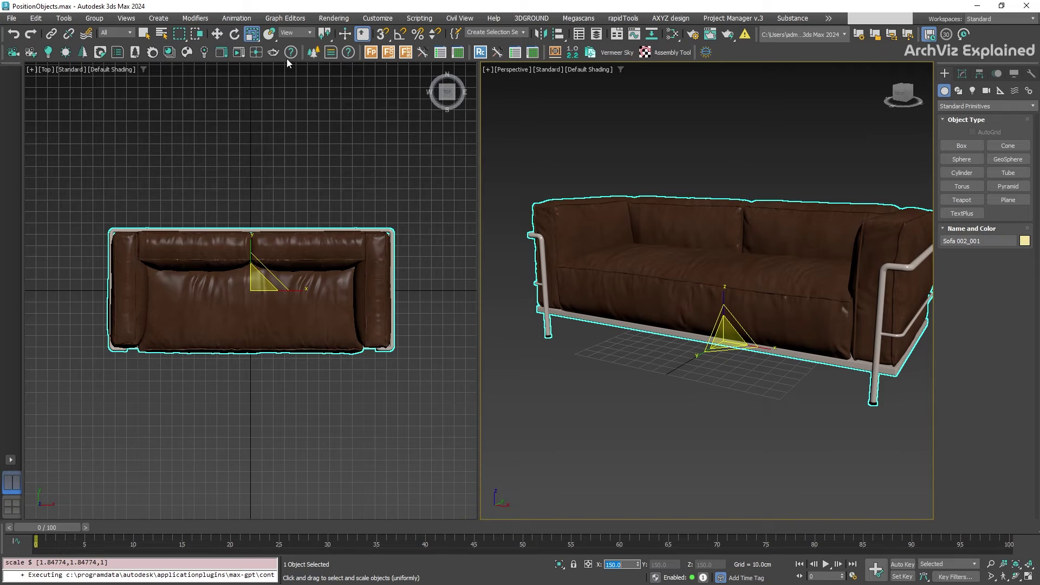
Step: With non-uniform scale, set Y and Z to 100%, then drag to stretch the sofa along X
left_click(258, 41)
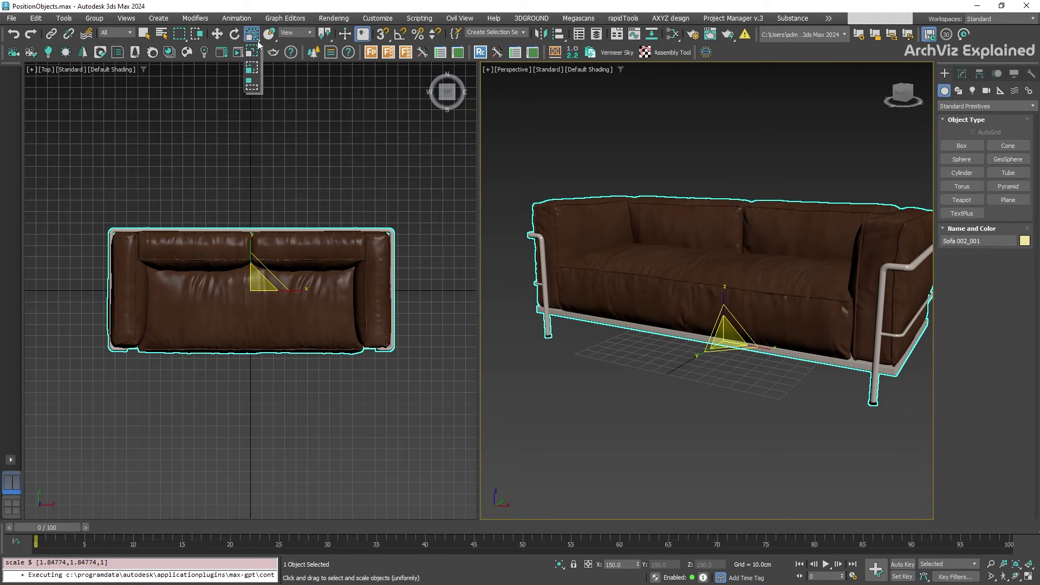
left_click(256, 70)
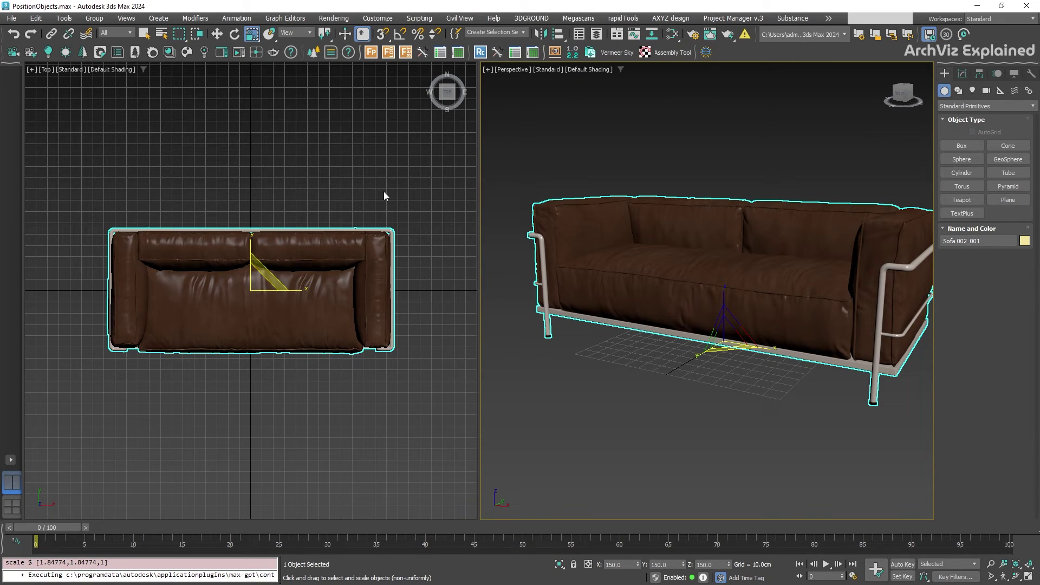
double_click(664, 565)
type("100")
key("Return")
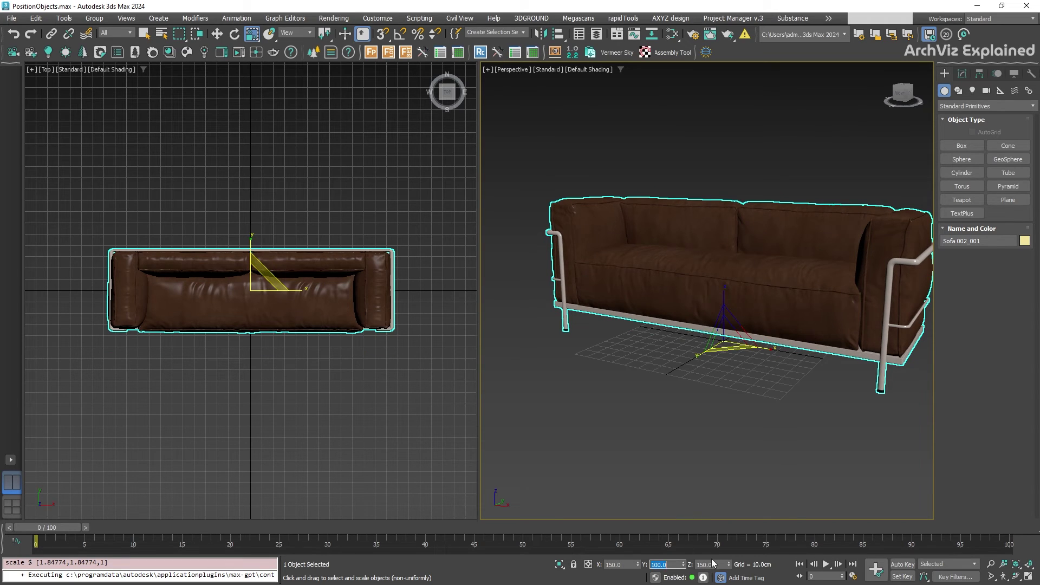
key("Tab")
type("100")
key("Return")
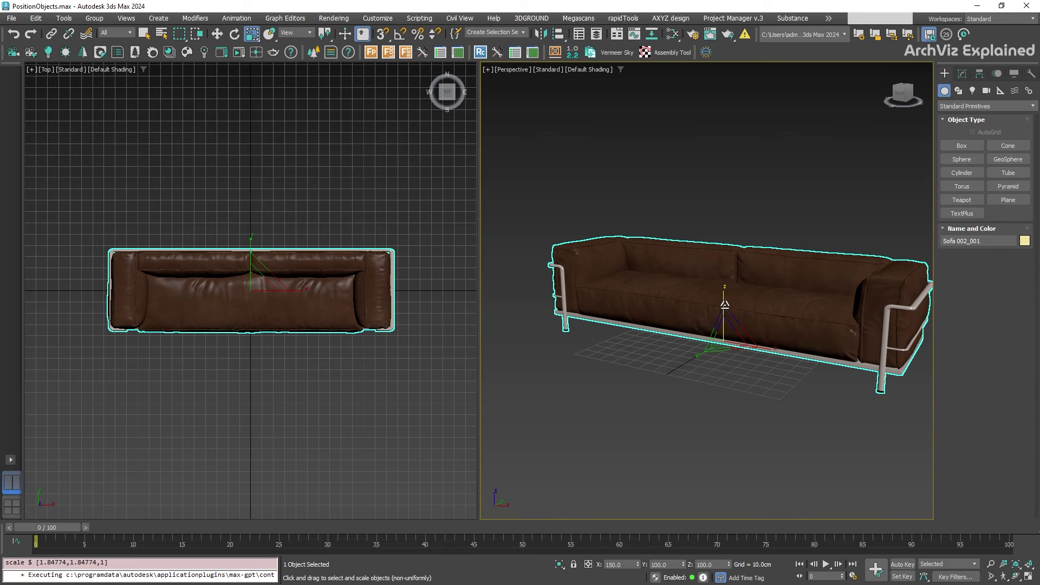
left_click_drag(725, 305, 719, 493)
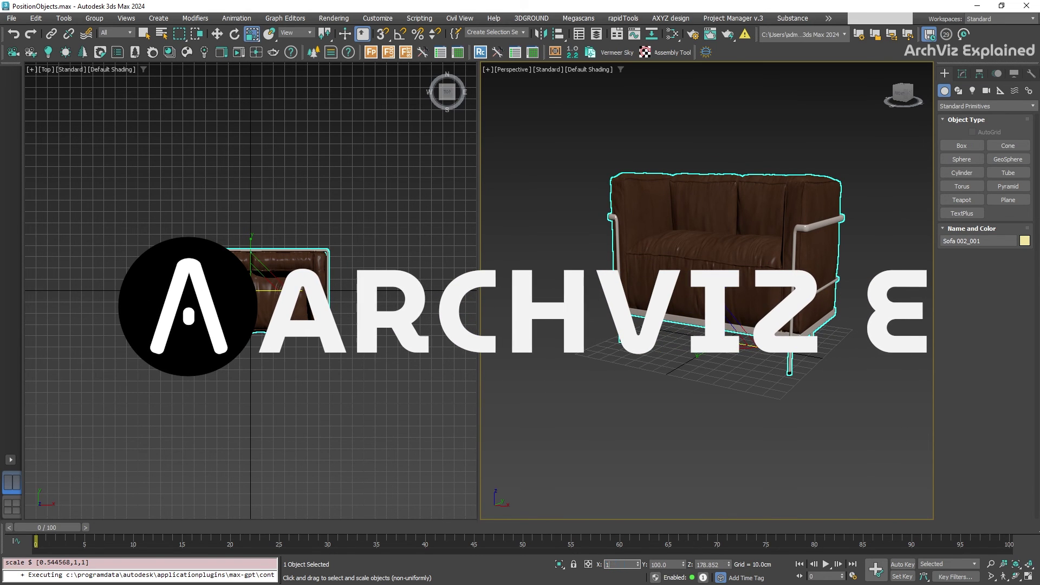
Step: Enter 100 in the X scale field so the sofa is at 100% on every axis
type("100")
key("Tab")
key("Tab")
type("1")
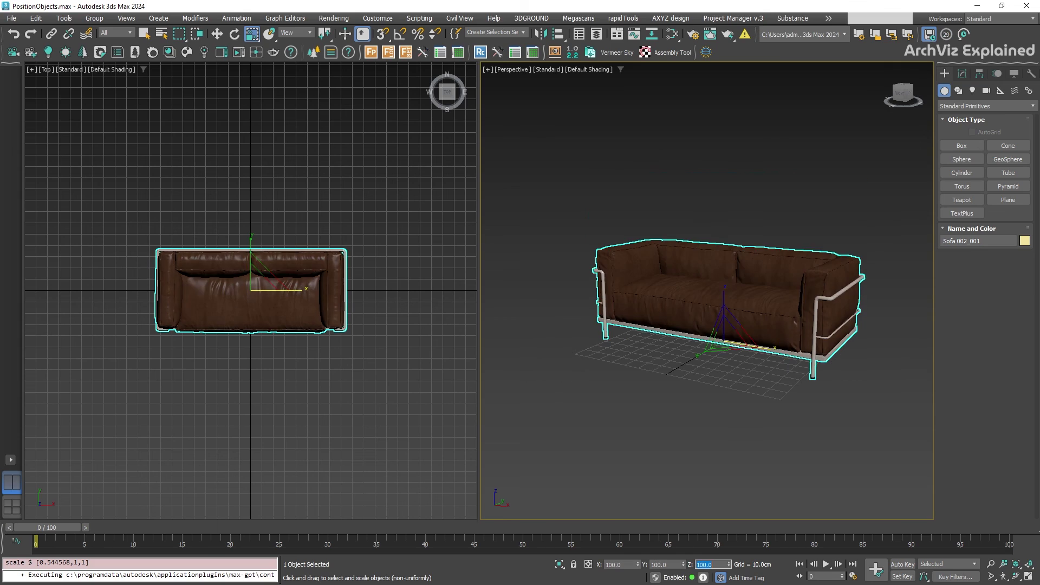